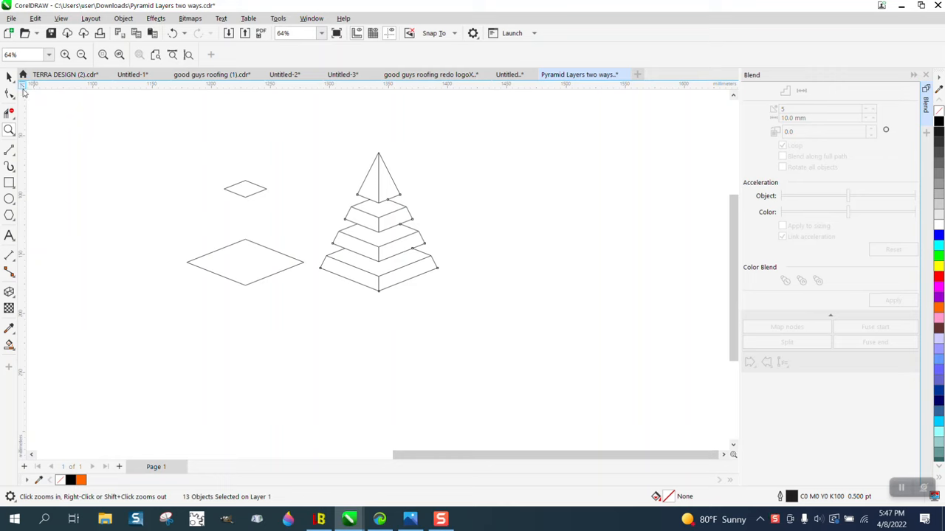
Blend the small upper diamond with the large lower diamond using 5 intermediate steps
{"action": "left_click", "coordinate": [9, 77]}
{"action": "left_click", "coordinate": [254, 190]}
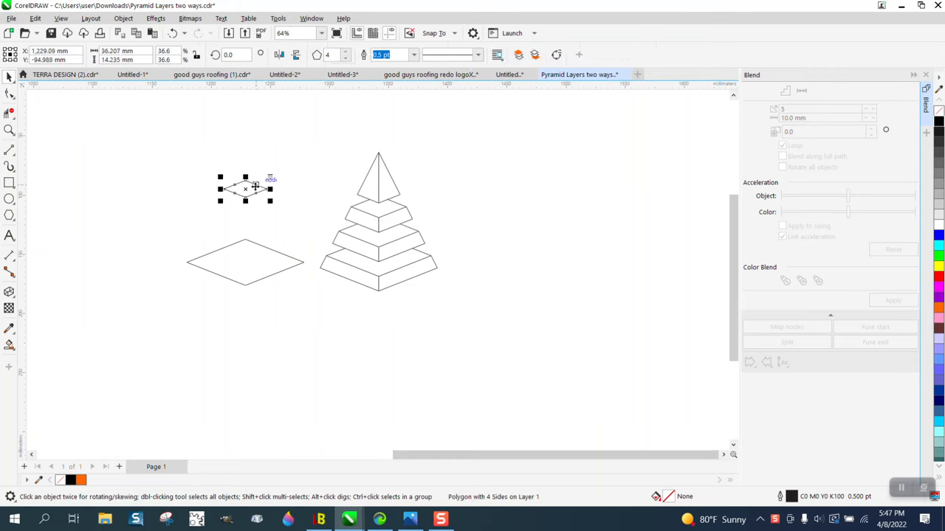
{"action": "mouse_move", "coordinate": [161, 163]}
{"action": "left_mouse_down"}
{"action": "mouse_move", "coordinate": [293, 307]}
{"action": "mouse_move", "coordinate": [323, 314]}
{"action": "left_mouse_up"}
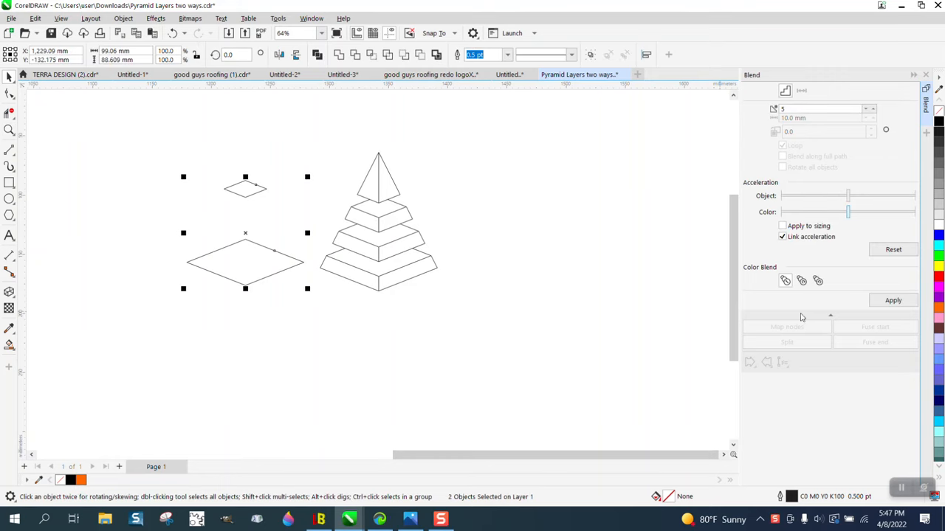
{"action": "left_click", "coordinate": [894, 301]}
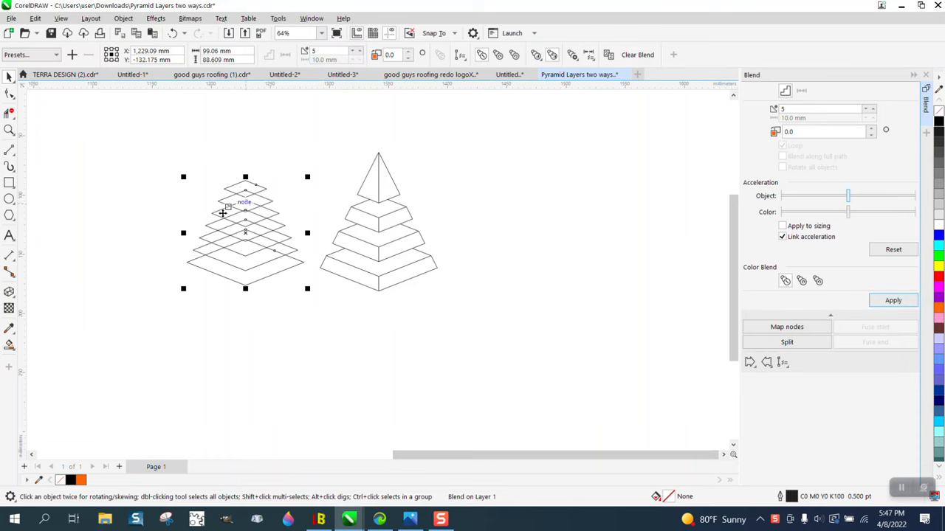
Draw a vertical 2-point line about 110 mm long from the base diamond's lowest corner up past the top diamond
{"action": "left_click", "coordinate": [10, 131]}
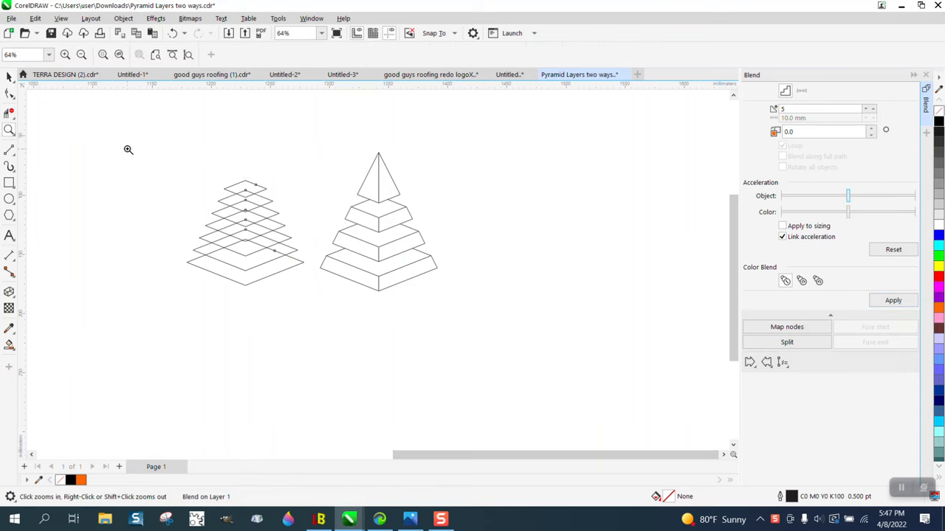
{"action": "left_click_drag", "start_coordinate": [129, 150], "coordinate": [572, 337]}
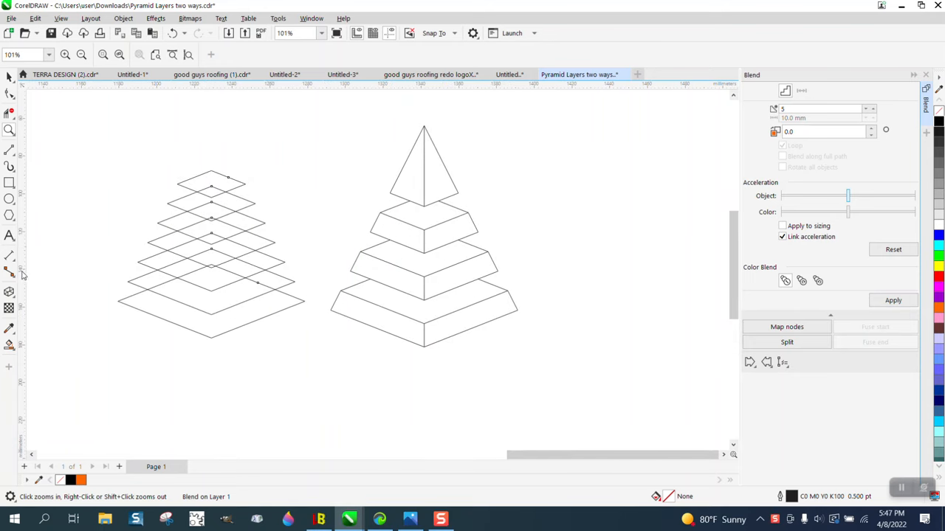
{"action": "left_click", "coordinate": [12, 152]}
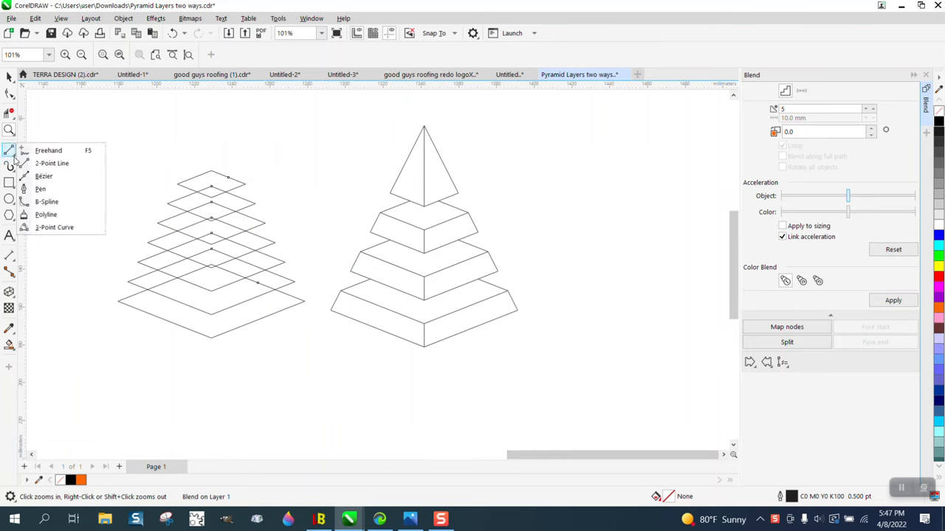
{"action": "left_click", "coordinate": [43, 164]}
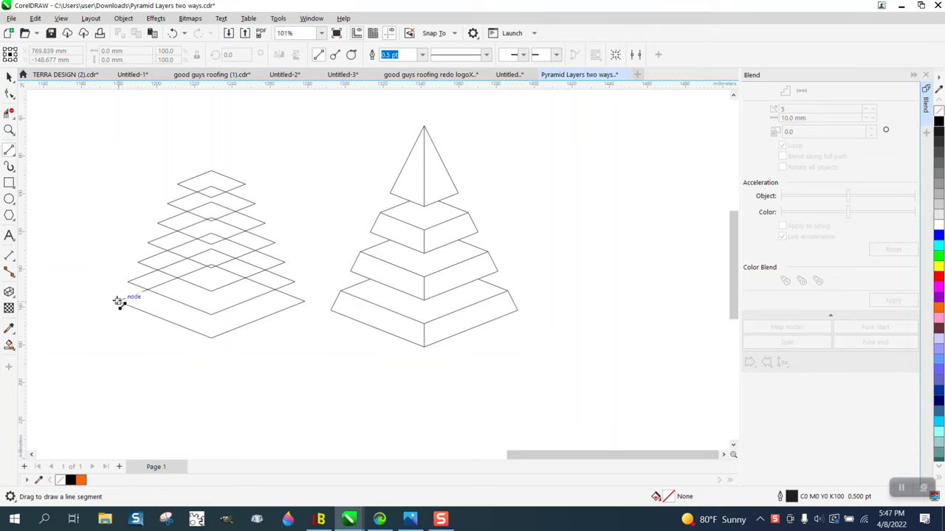
{"action": "left_click_drag", "start_coordinate": [130, 282], "coordinate": [179, 186]}
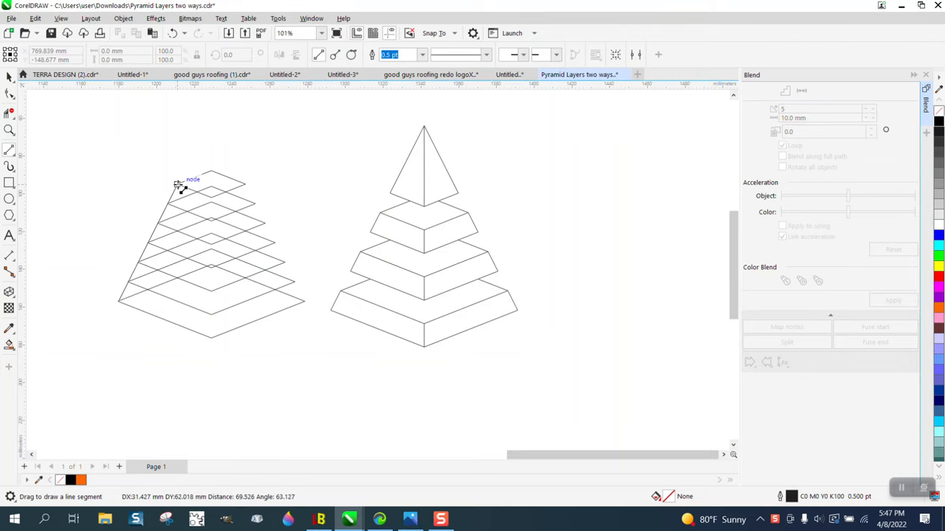
{"action": "left_click_drag", "start_coordinate": [179, 186], "coordinate": [160, 119]}
{"action": "key", "text": "ctrl+z"}
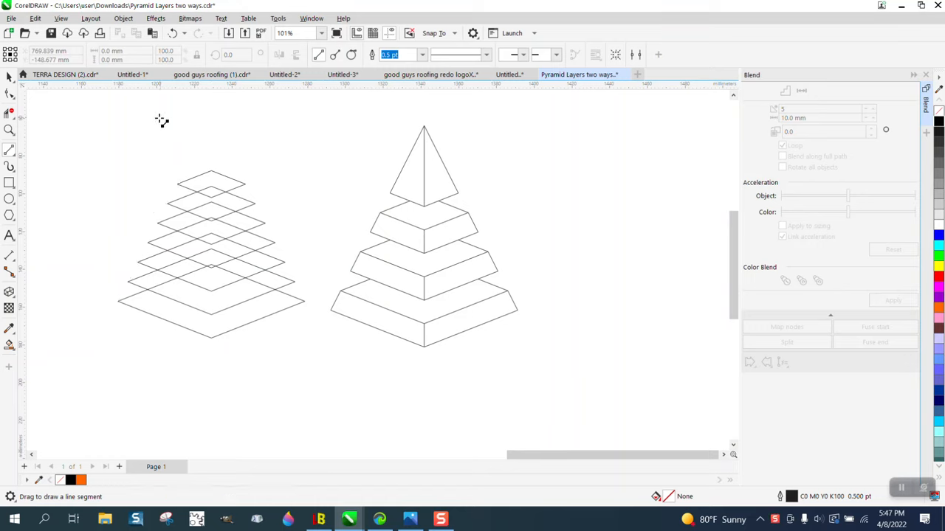
{"action": "left_click_drag", "start_coordinate": [213, 340], "coordinate": [211, 133]}
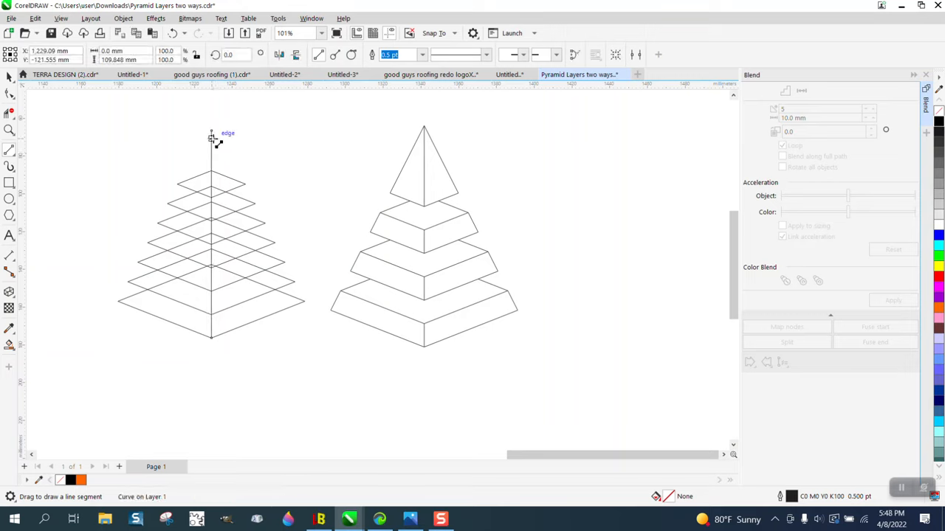
Draw a 2-point line from the base diamond's left corner to the upper end of the vertical line
{"action": "left_click", "coordinate": [9, 130]}
{"action": "left_click_drag", "start_coordinate": [94, 127], "coordinate": [401, 358]}
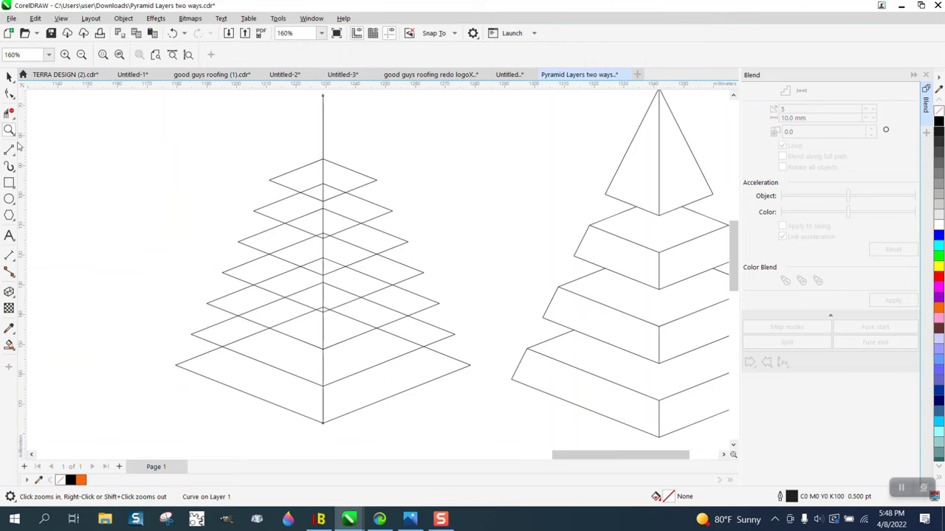
{"action": "left_click", "coordinate": [16, 168]}
{"action": "left_click", "coordinate": [15, 154]}
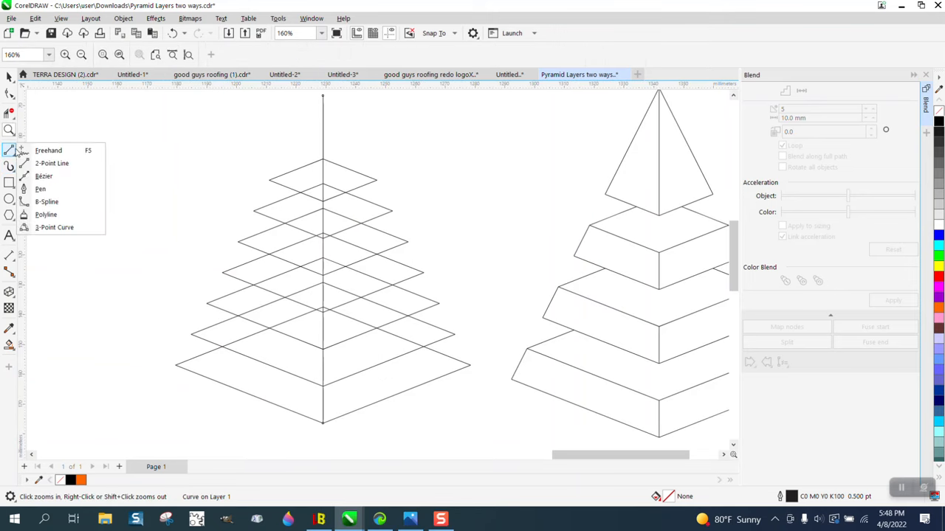
{"action": "left_click", "coordinate": [52, 163]}
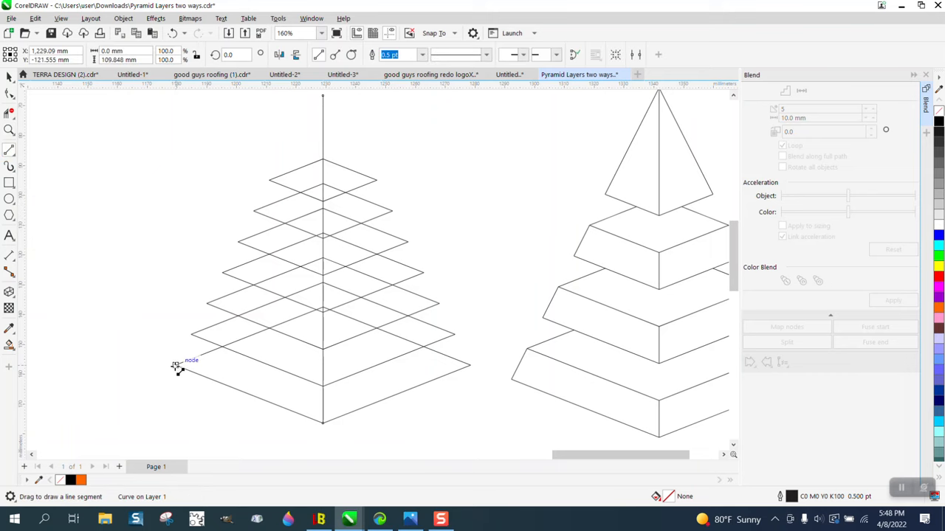
{"action": "left_click_drag", "start_coordinate": [177, 366], "coordinate": [323, 97]}
Break the joined curve at its apex node and break it apart into separate slanted and vertical lines
{"action": "scroll", "coordinate": [292, 179], "scroll_direction": "down", "scroll_amount": 1}
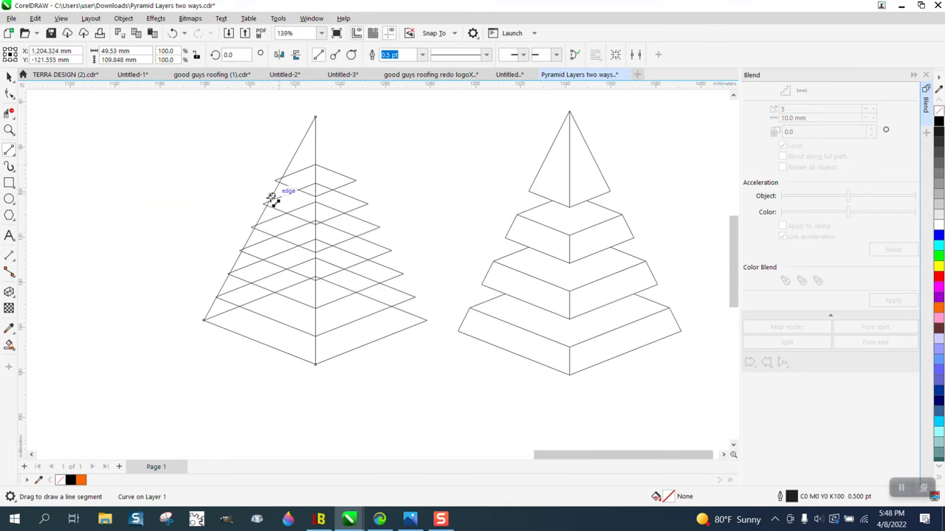
{"action": "left_click", "coordinate": [9, 77]}
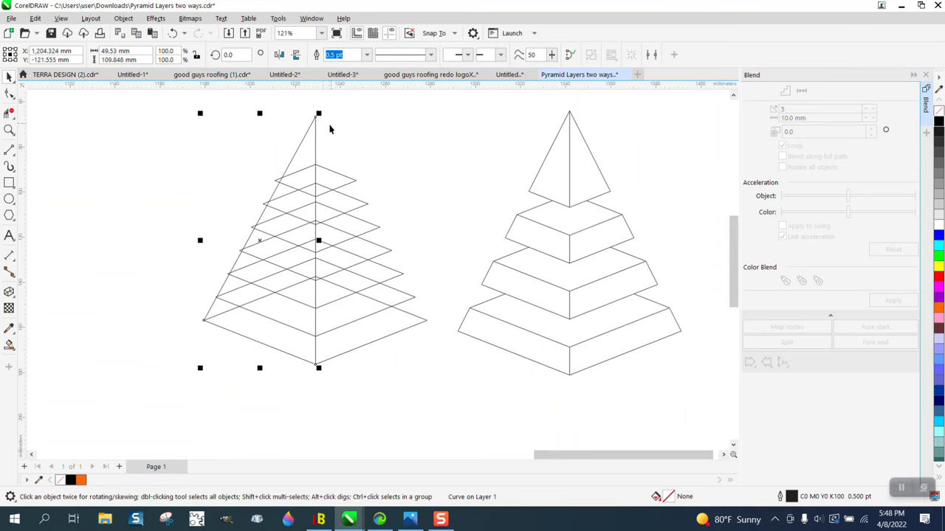
{"action": "left_click", "coordinate": [124, 19]}
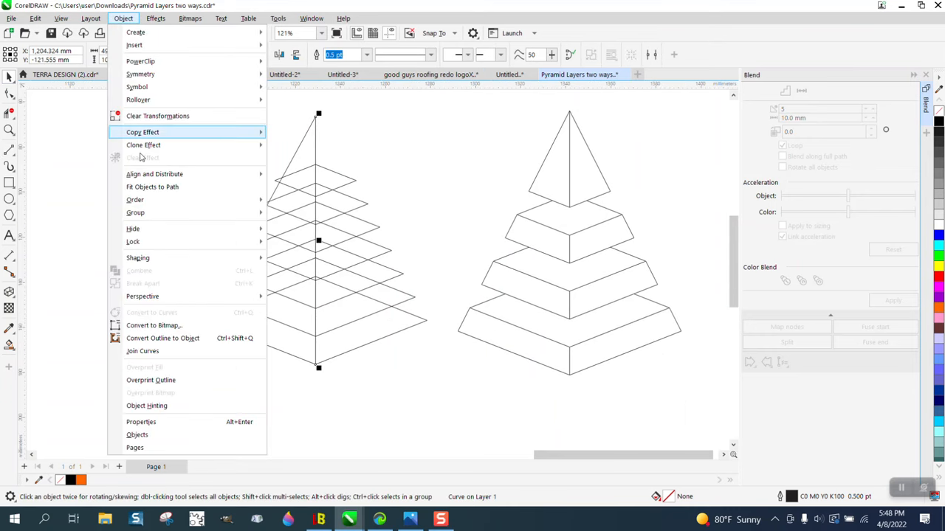
{"action": "key", "text": "Escape"}
{"action": "key", "text": "F10"}
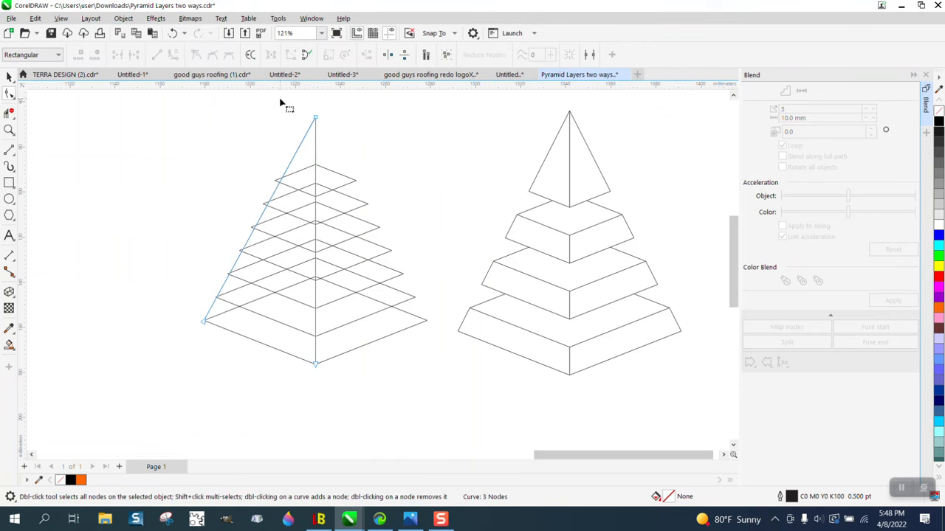
{"action": "left_click_drag", "start_coordinate": [294, 103], "coordinate": [340, 138]}
{"action": "right_click", "coordinate": [315, 119]}
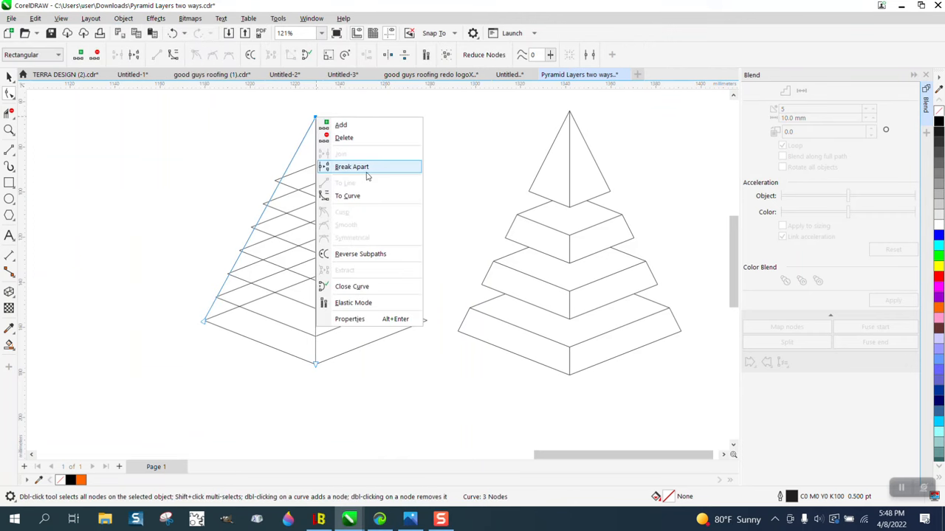
{"action": "left_click", "coordinate": [364, 167]}
{"action": "key", "text": "space"}
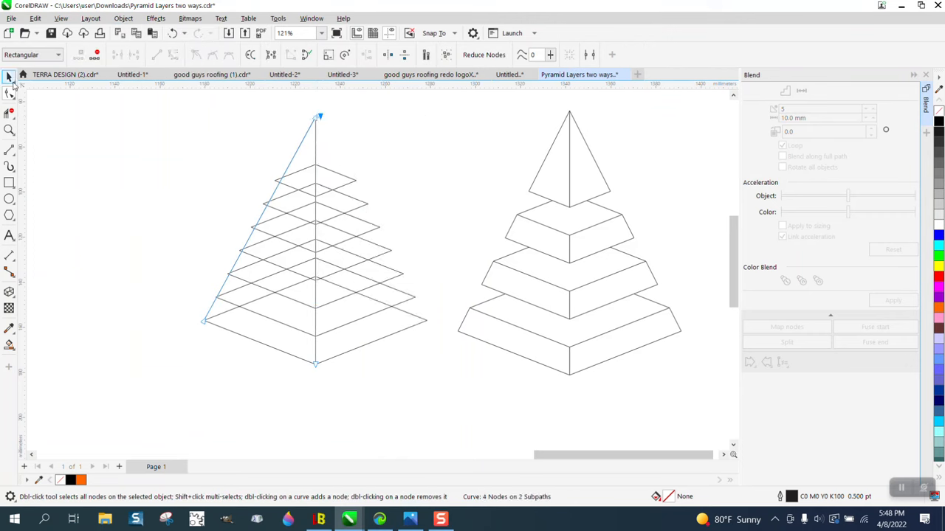
{"action": "left_click", "coordinate": [124, 18]}
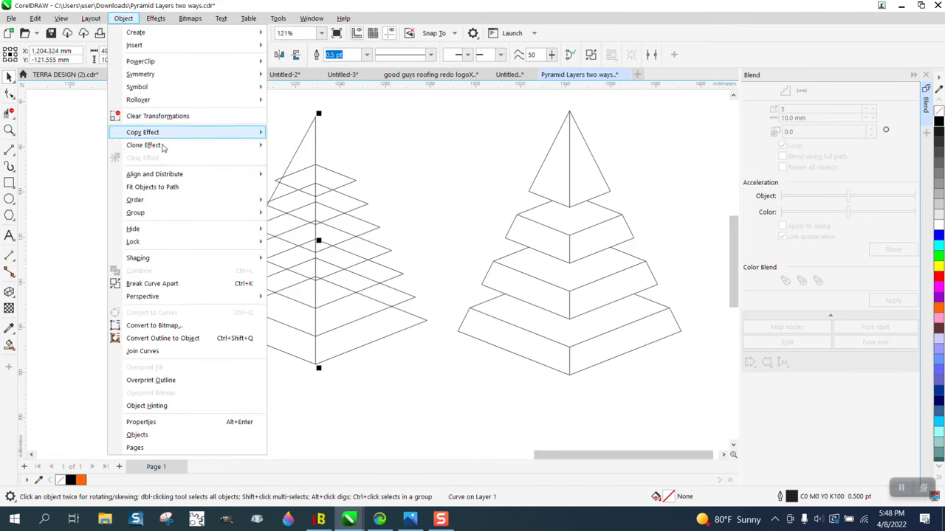
{"action": "left_click", "coordinate": [172, 283]}
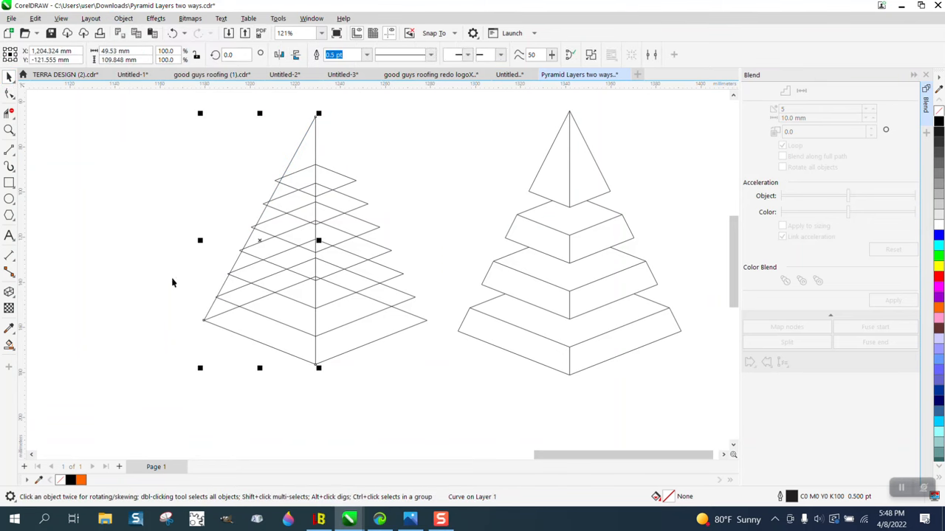
Move the slanted line's upper node outward, making it about 28 mm wide and 132 mm tall, and extend the vertical line upward
{"action": "left_click", "coordinate": [9, 130]}
{"action": "left_click_drag", "start_coordinate": [188, 106], "coordinate": [539, 387]}
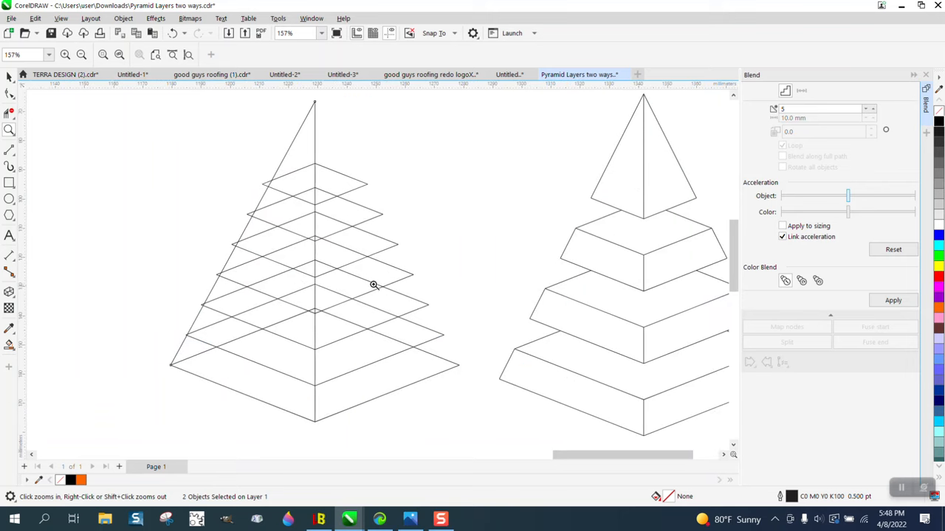
{"action": "left_click", "coordinate": [10, 94]}
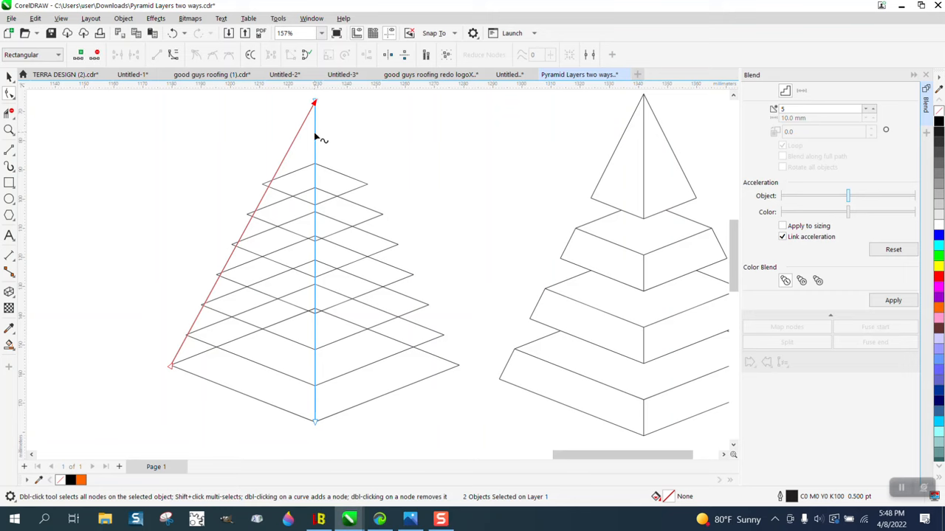
{"action": "scroll", "coordinate": [314, 145], "scroll_direction": "down", "scroll_amount": 1}
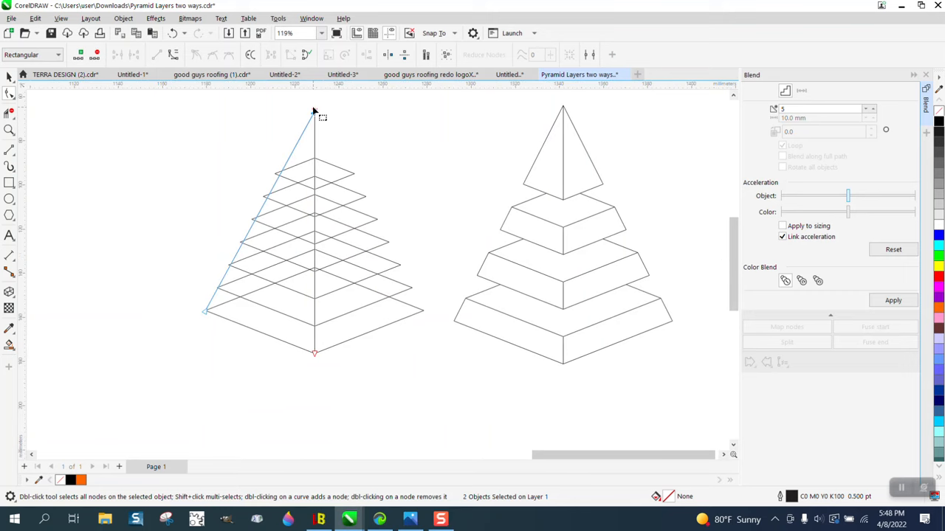
{"action": "left_click_drag", "start_coordinate": [316, 112], "coordinate": [322, 200]}
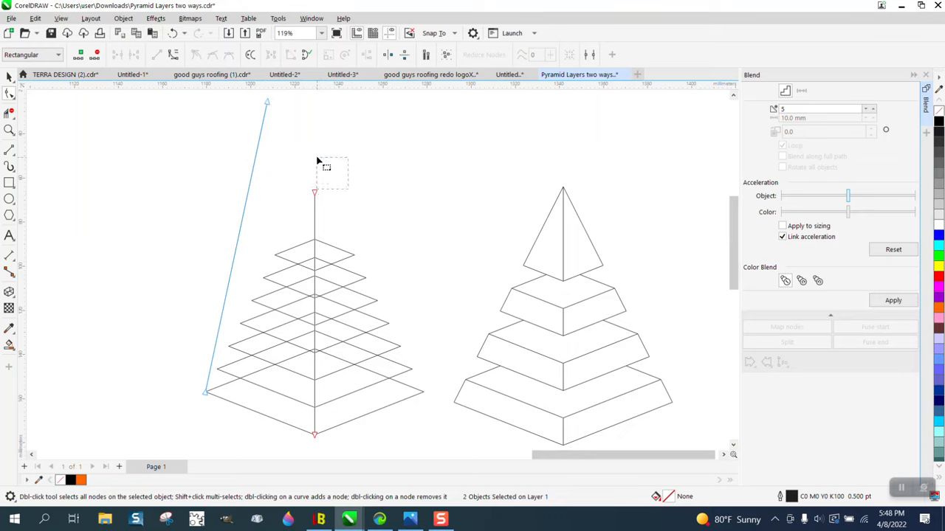
{"action": "left_click_drag", "start_coordinate": [315, 193], "coordinate": [316, 146]}
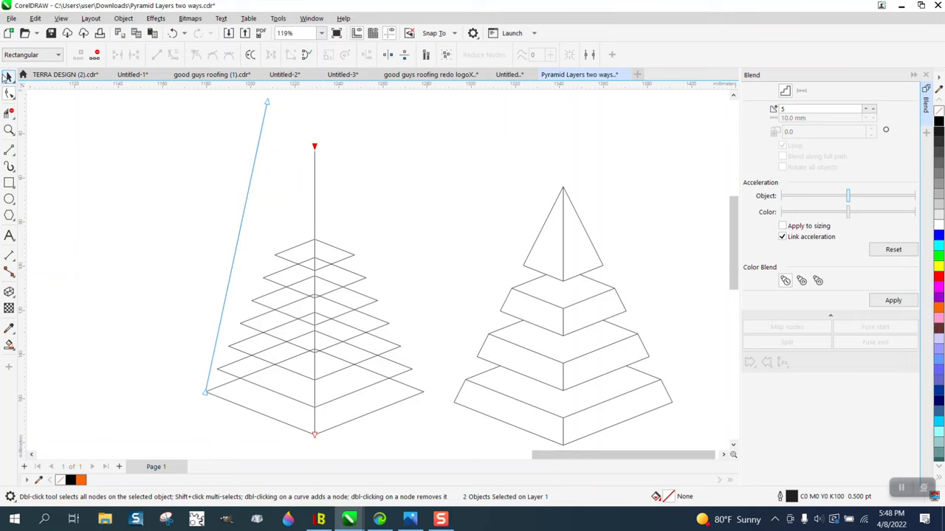
Rotate the slanted line about its lower end to 345.152 degrees so it runs along the left corners of the blended diamonds
{"action": "left_click", "coordinate": [8, 108]}
{"action": "left_click", "coordinate": [8, 77]}
{"action": "key", "text": "Escape"}
{"action": "left_click", "coordinate": [206, 385]}
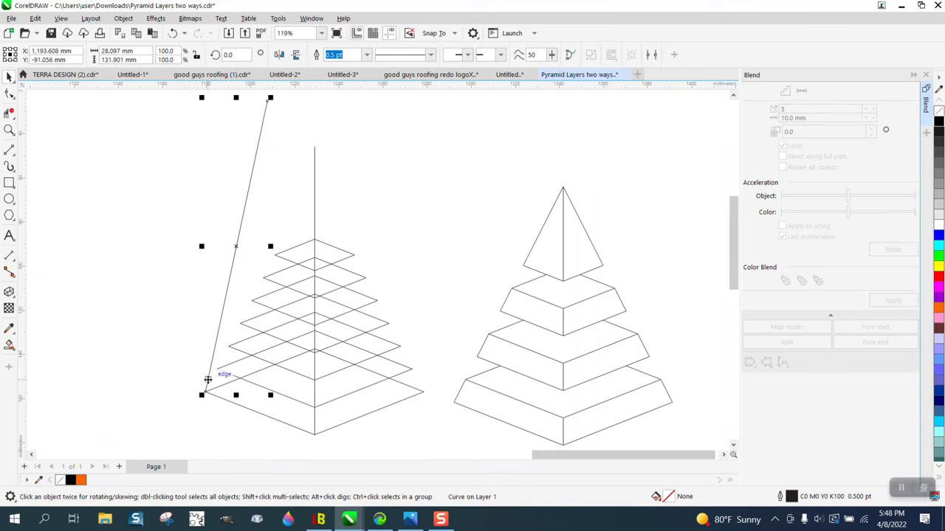
{"action": "left_click", "coordinate": [237, 246]}
{"action": "left_click_drag", "start_coordinate": [236, 279], "coordinate": [205, 392]}
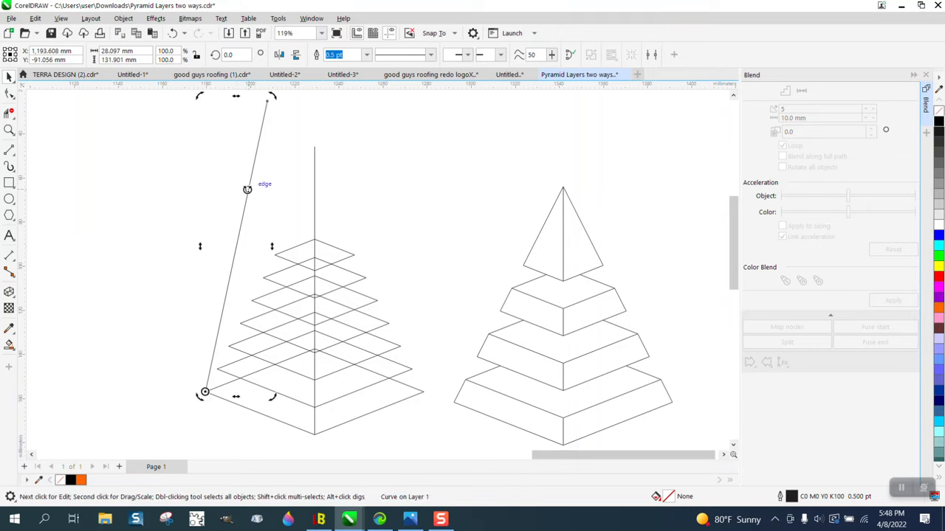
{"action": "left_click_drag", "start_coordinate": [237, 234], "coordinate": [275, 252]}
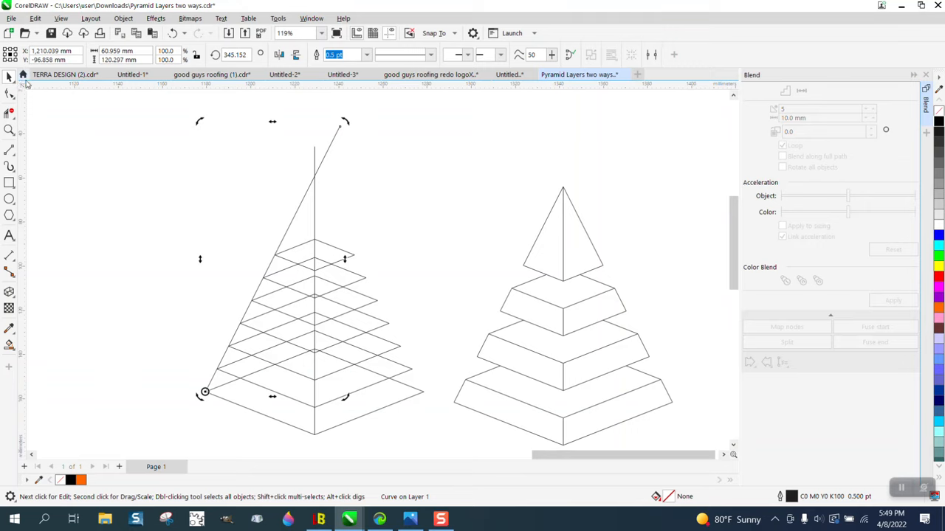
Create a horizontally mirrored copy of the slanted line and move its lower end onto the base diamond's right corner
{"action": "left_click", "coordinate": [279, 55]}
{"action": "left_click", "coordinate": [349, 387]}
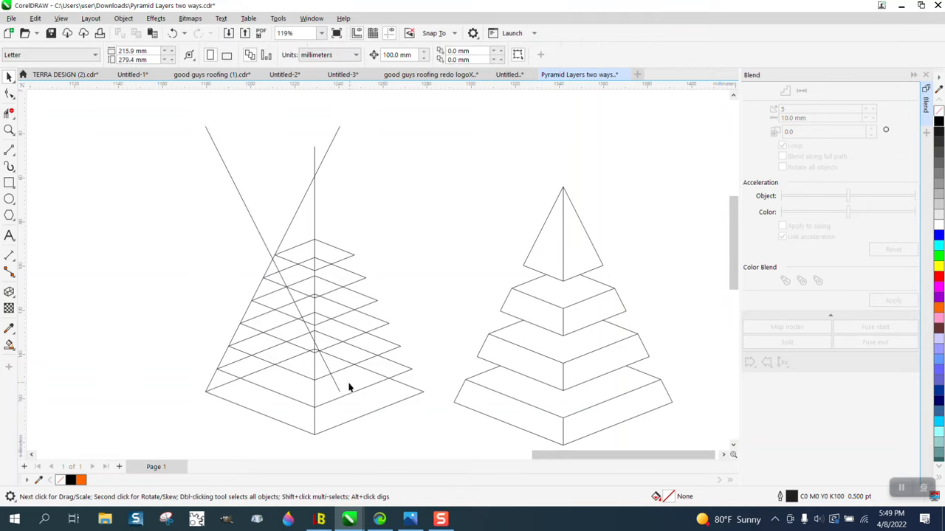
{"action": "left_click", "coordinate": [340, 395]}
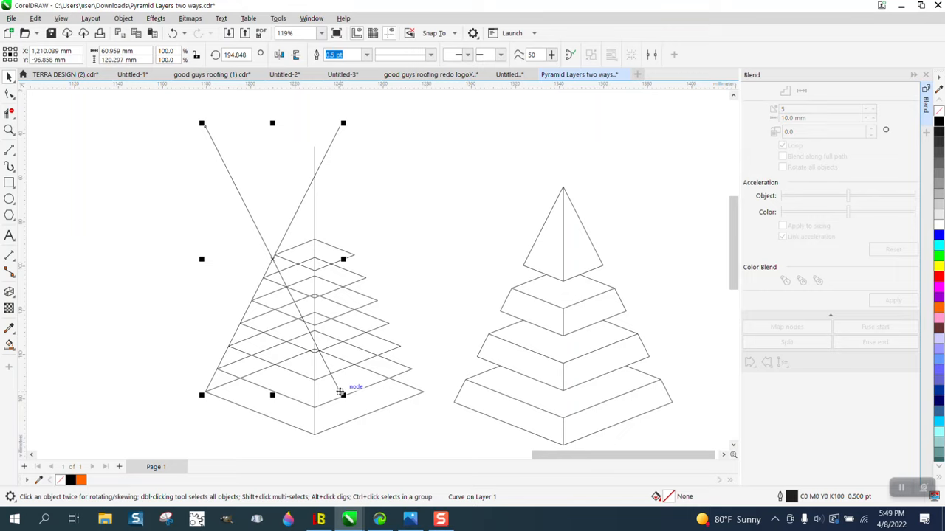
{"action": "left_click_drag", "start_coordinate": [341, 394], "coordinate": [425, 395]}
Remove the three line ends above the pyramid's apex with Virtual Segment Delete, and undo the trial deletion of the top diamond's back-right edge
{"action": "left_click", "coordinate": [9, 112]}
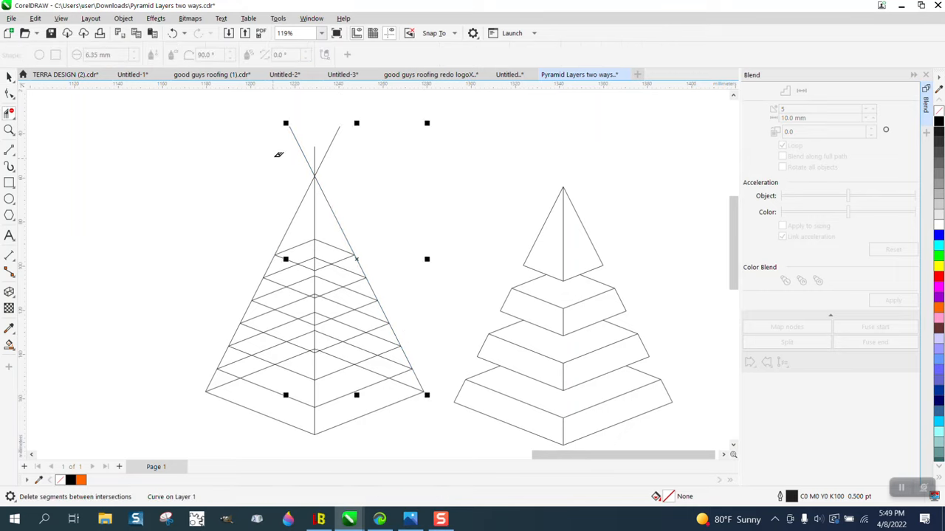
{"action": "left_click_drag", "start_coordinate": [276, 153], "coordinate": [377, 156]}
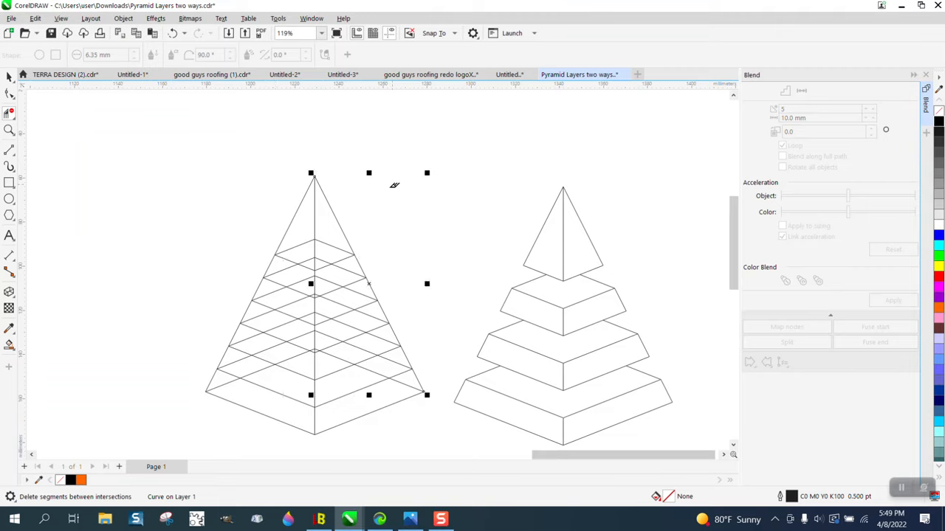
{"action": "left_click", "coordinate": [333, 240]}
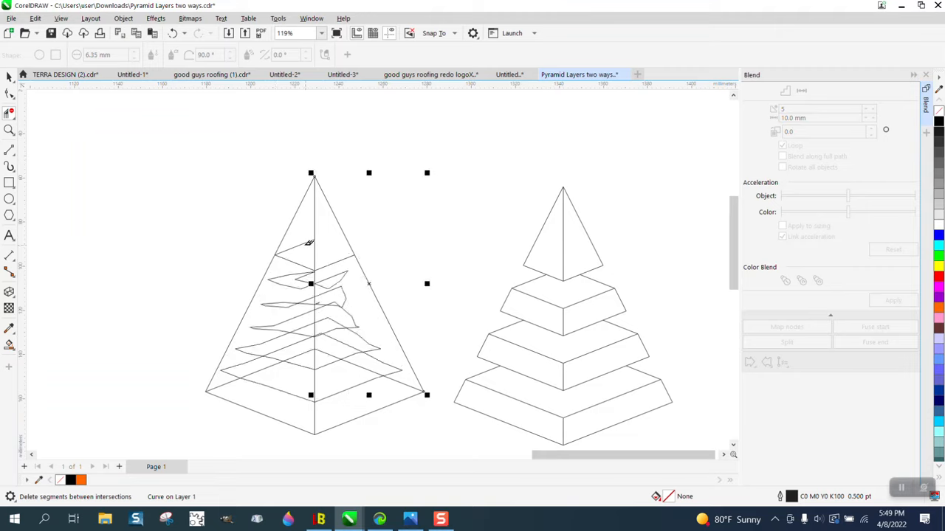
{"action": "left_click", "coordinate": [172, 32]}
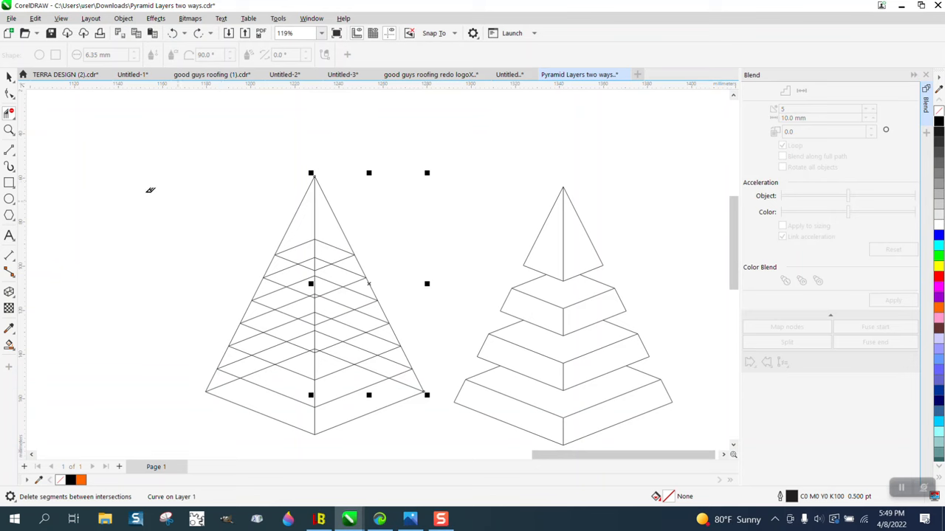
Break apart the diamond blend of the left pyramid
{"action": "left_click", "coordinate": [9, 77]}
{"action": "left_click_drag", "start_coordinate": [192, 230], "coordinate": [453, 436]}
{"action": "left_click", "coordinate": [123, 18]}
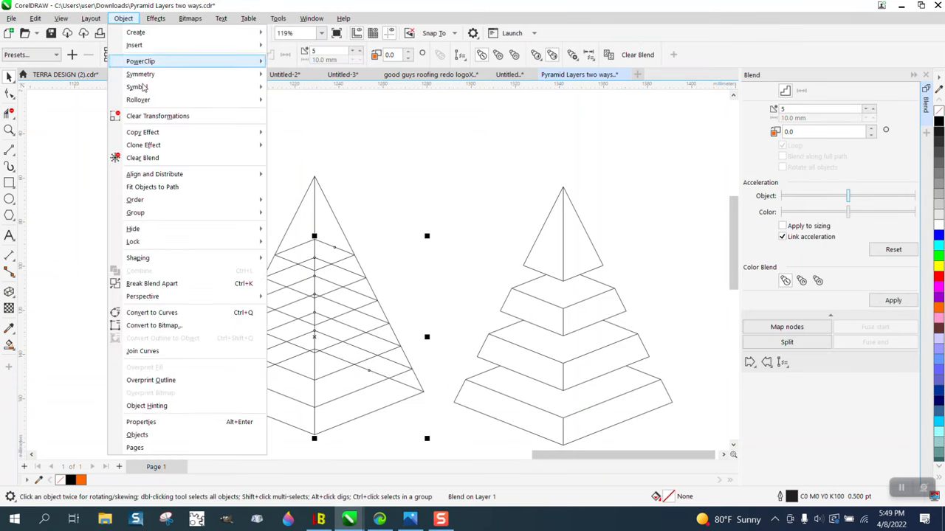
{"action": "left_click", "coordinate": [152, 283]}
Delete the top diamond's back edges and the excess segments between the peak and the second tier with Virtual Segment Delete
{"action": "left_click", "coordinate": [9, 112]}
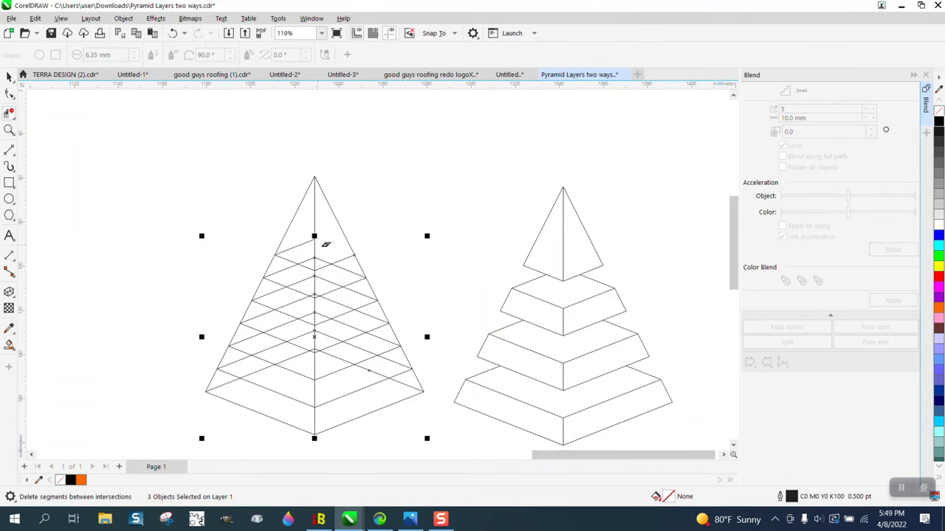
{"action": "left_click", "coordinate": [312, 241]}
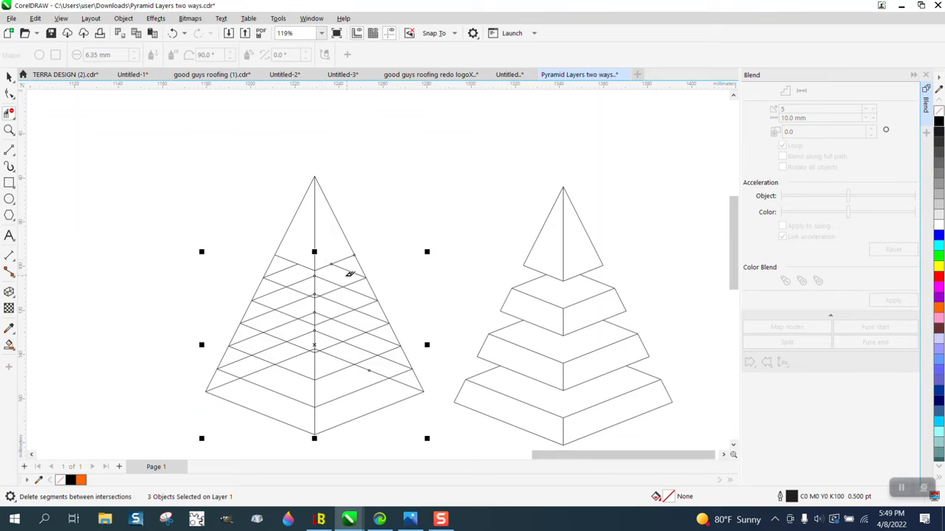
{"action": "left_click", "coordinate": [308, 275]}
{"action": "left_click", "coordinate": [315, 281]}
{"action": "left_click", "coordinate": [362, 262]}
{"action": "left_click", "coordinate": [272, 257]}
Remove the overlapping diamond edges and side line segments between the second and third tiers
{"action": "left_click", "coordinate": [344, 303]}
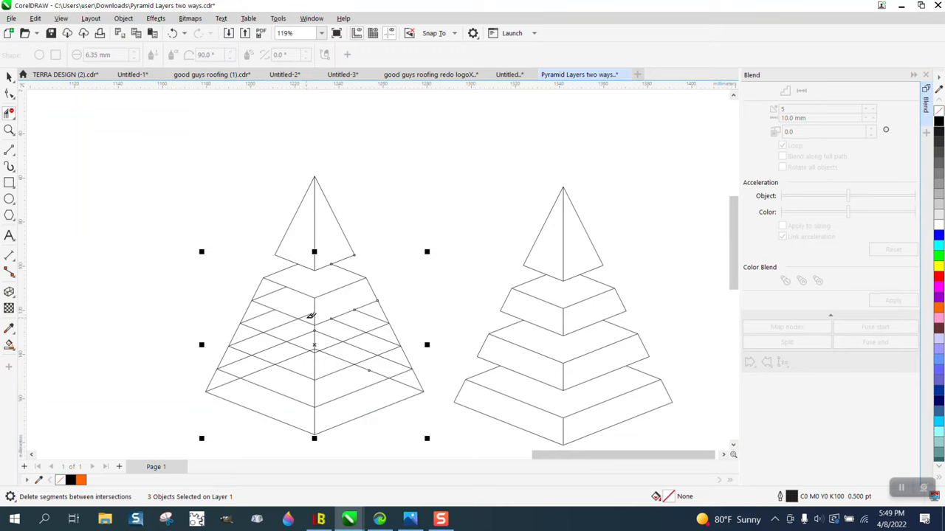
{"action": "left_click", "coordinate": [279, 289]}
{"action": "left_click", "coordinate": [385, 310]}
{"action": "left_click", "coordinate": [249, 307]}
{"action": "left_click", "coordinate": [285, 320]}
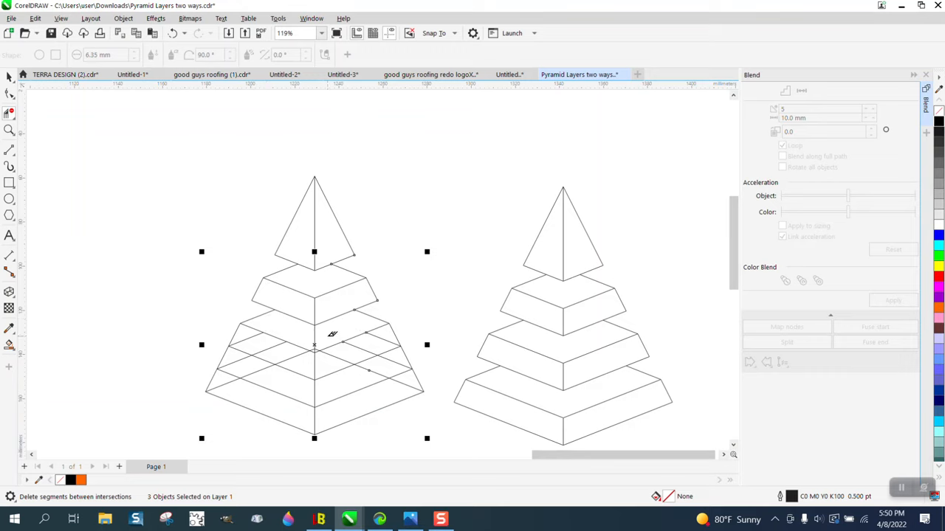
Trim the remaining overlapping edges, side segments and centre line pieces from the third and base tiers, leaving their top faces clear
{"action": "left_click", "coordinate": [316, 347]}
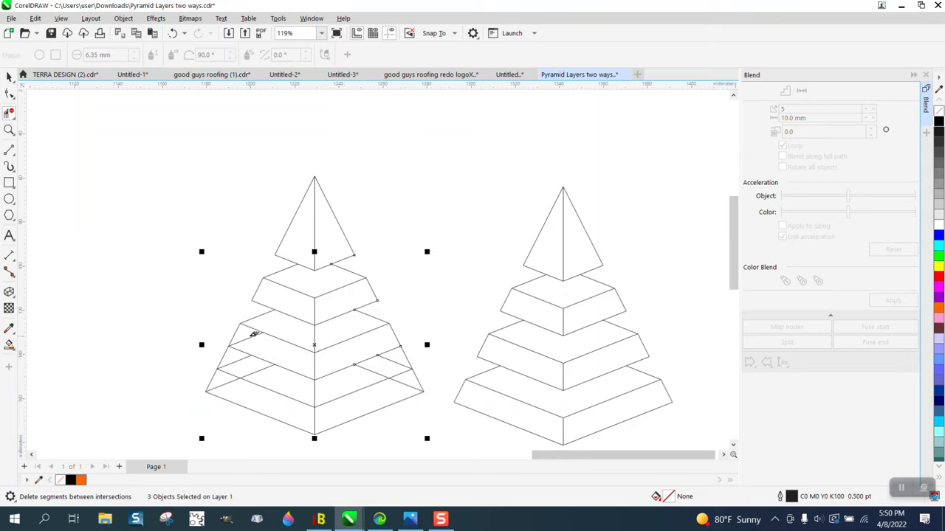
{"action": "left_click", "coordinate": [251, 336]}
{"action": "left_click", "coordinate": [229, 350]}
{"action": "left_click", "coordinate": [238, 381]}
{"action": "left_click", "coordinate": [260, 369]}
{"action": "left_click", "coordinate": [376, 371]}
{"action": "left_click", "coordinate": [403, 378]}
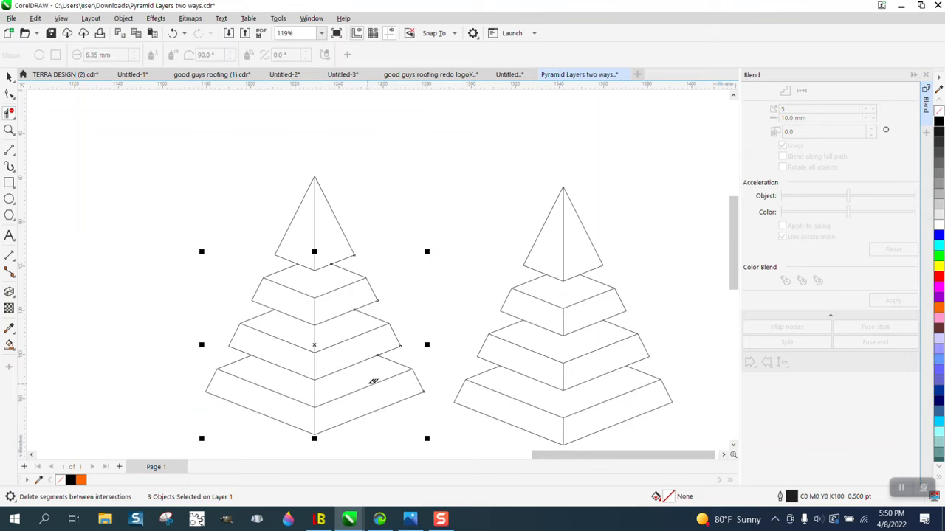
{"action": "left_click", "coordinate": [316, 385]}
{"action": "left_click", "coordinate": [9, 77]}
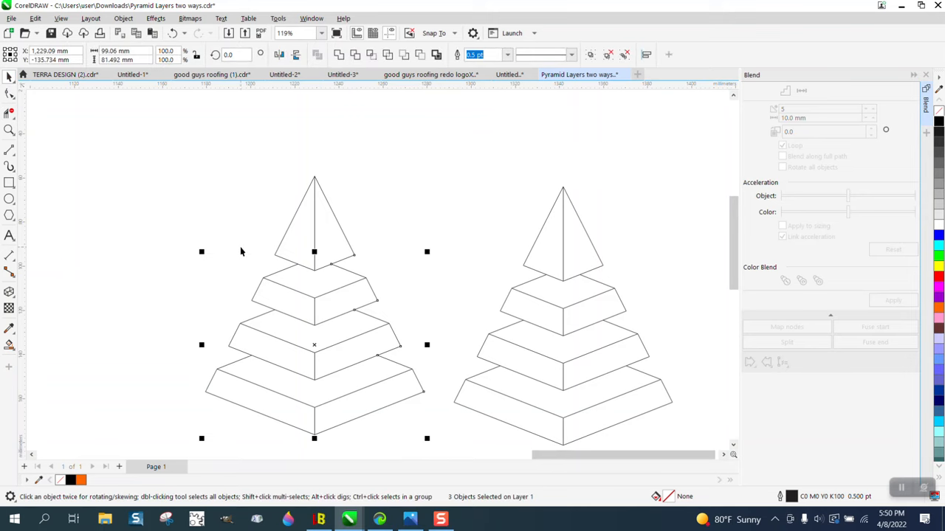
{"action": "scroll", "coordinate": [169, 185], "scroll_direction": "down", "scroll_amount": 2}
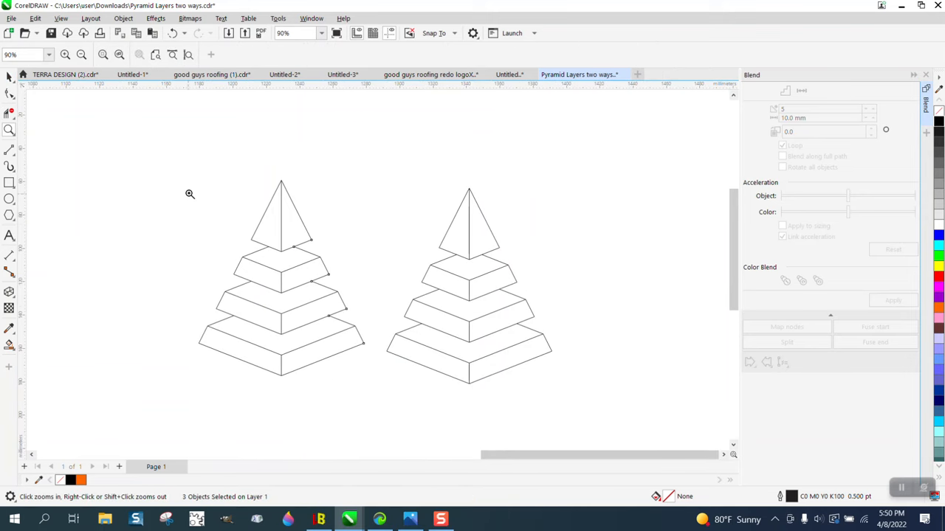
{"action": "left_click_drag", "start_coordinate": [169, 158], "coordinate": [422, 416]}
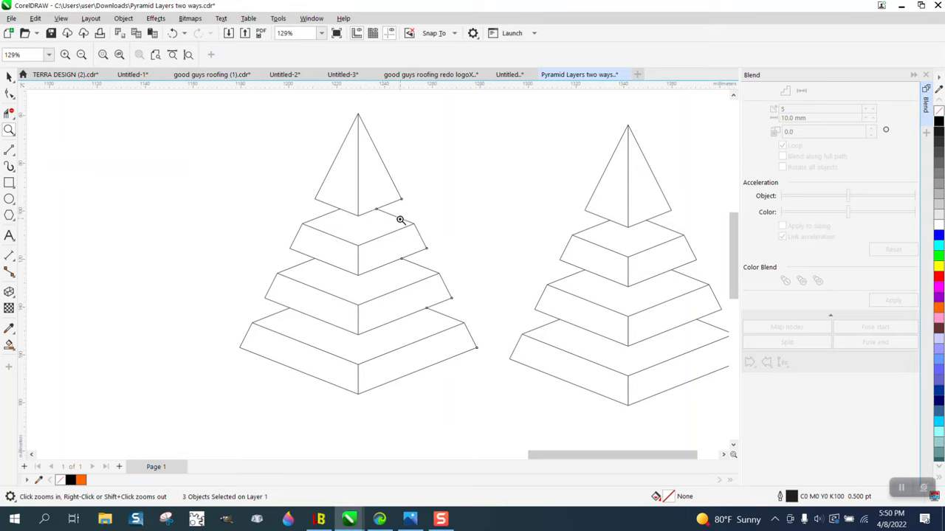
{"action": "left_click", "coordinate": [12, 351]}
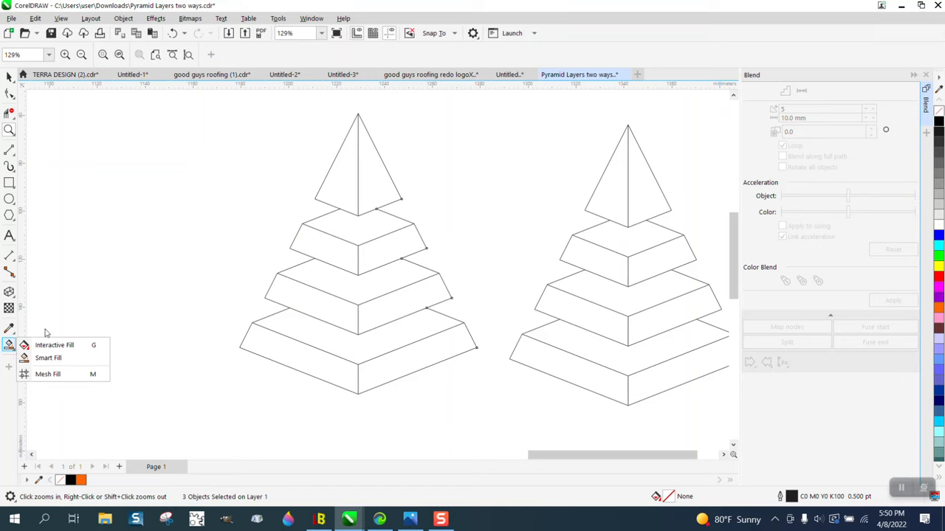
{"action": "left_click", "coordinate": [48, 358]}
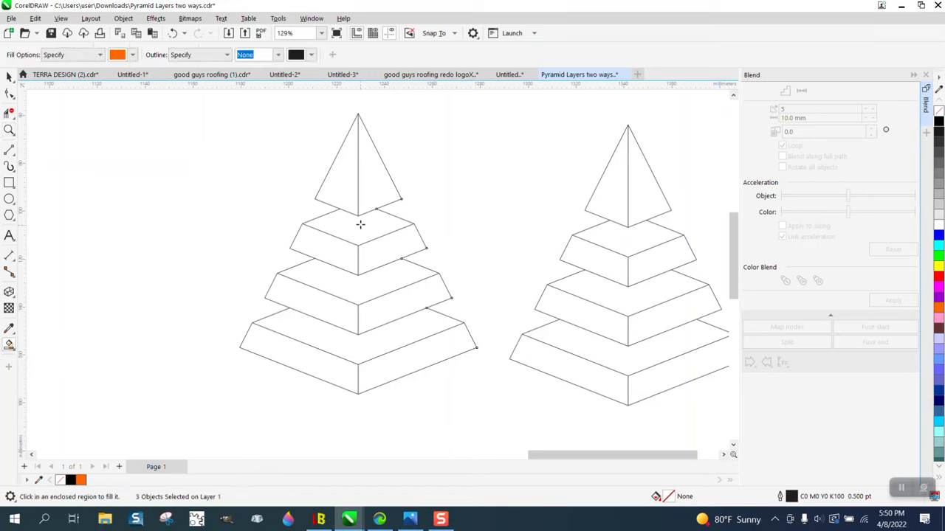
{"action": "left_click", "coordinate": [10, 131]}
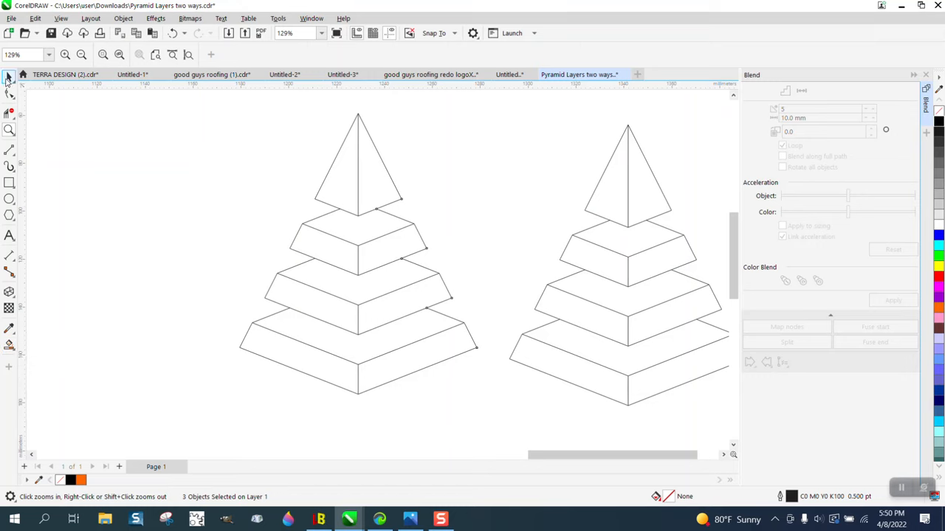
{"action": "left_click", "coordinate": [8, 77]}
Draw a rectangle about 124 mm wide and 123 mm tall around the left pyramid
{"action": "left_click", "coordinate": [10, 183]}
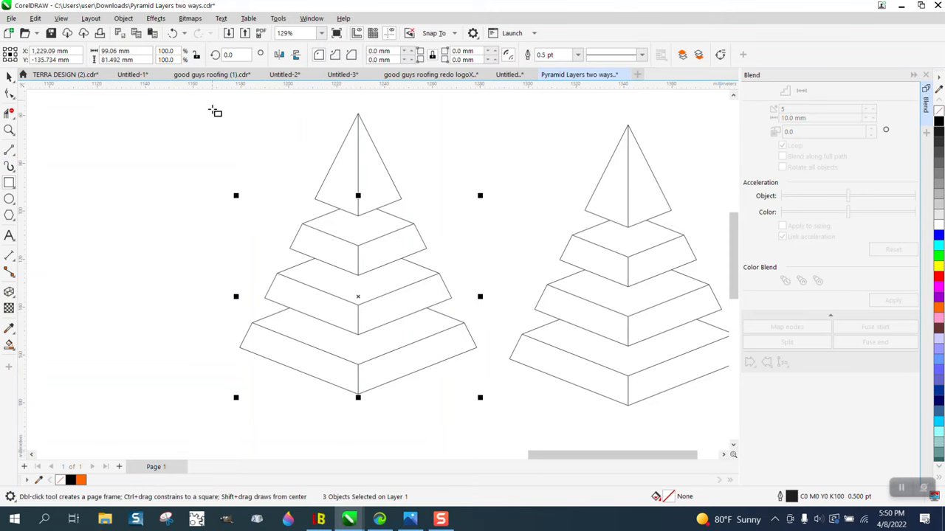
{"action": "mouse_move", "coordinate": [211, 107]}
{"action": "left_mouse_down"}
{"action": "mouse_move", "coordinate": [506, 362]}
{"action": "mouse_move", "coordinate": [510, 402]}
{"action": "left_mouse_up"}
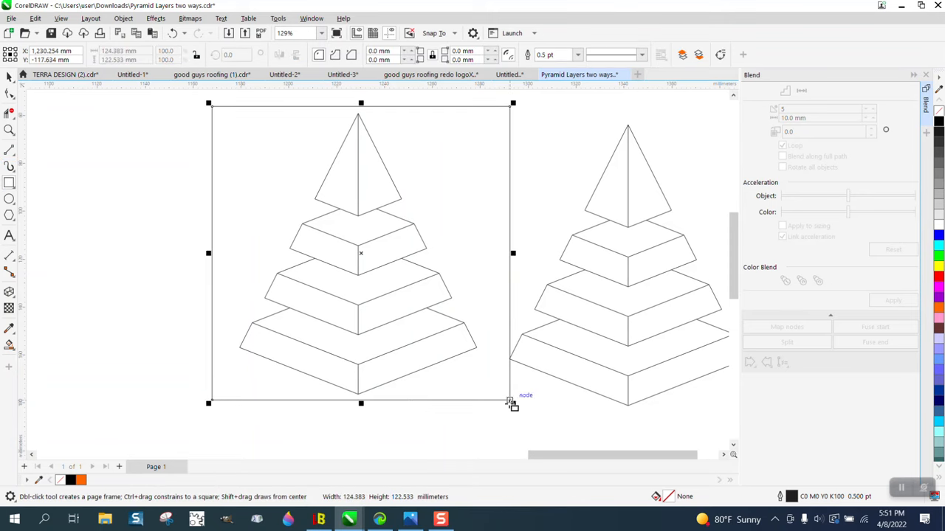
Fill the left and right front faces of all four tiers with orange using Smart Fill
{"action": "left_click", "coordinate": [13, 352]}
{"action": "left_click", "coordinate": [47, 358]}
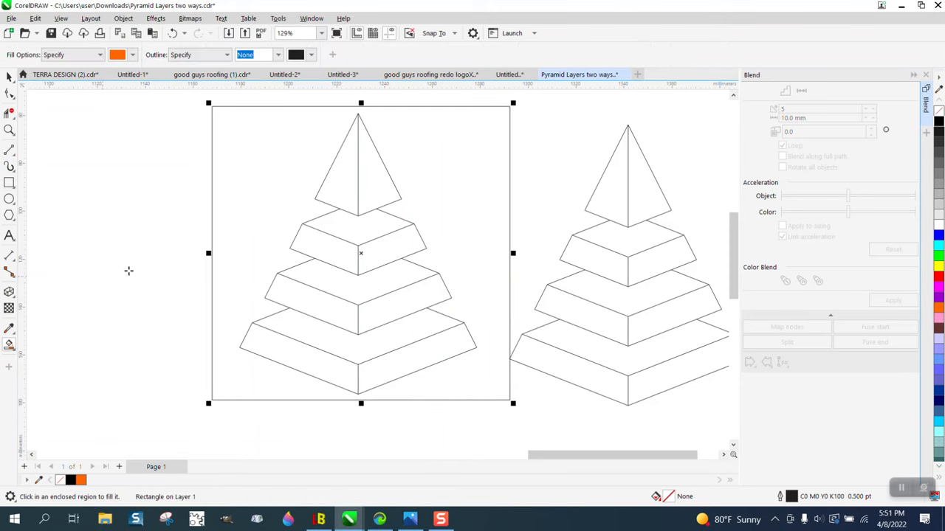
{"action": "left_click", "coordinate": [319, 360]}
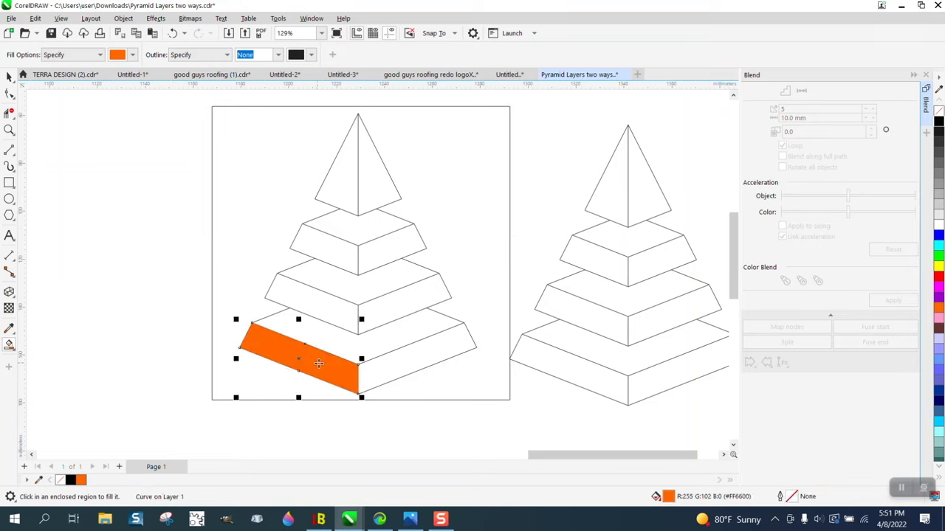
{"action": "left_click", "coordinate": [409, 367]}
{"action": "left_click", "coordinate": [386, 300]}
{"action": "left_click", "coordinate": [337, 313]}
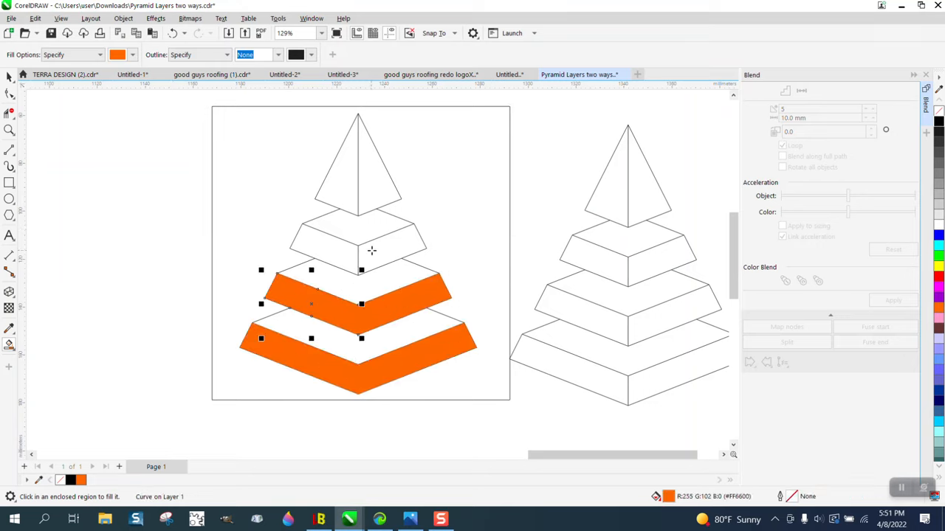
{"action": "left_click", "coordinate": [372, 249]}
{"action": "left_click", "coordinate": [327, 243]}
{"action": "left_click", "coordinate": [383, 191]}
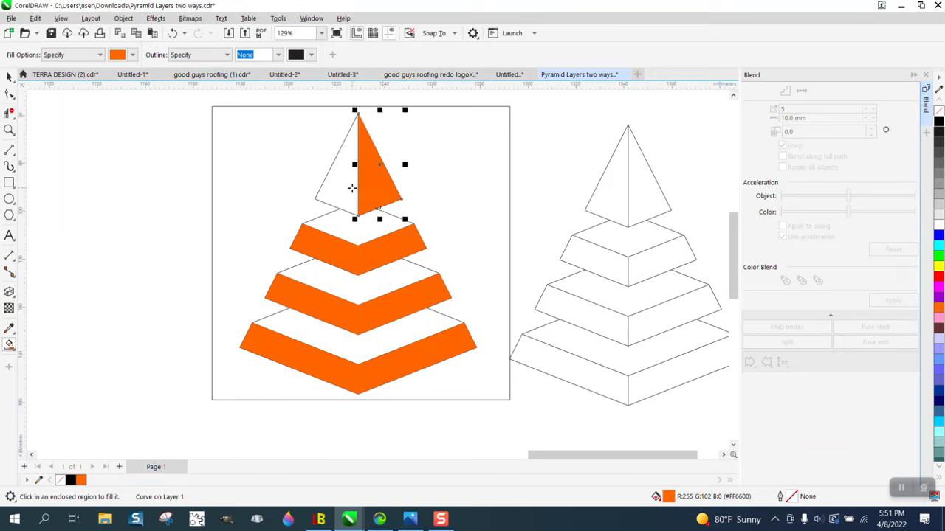
{"action": "left_click", "coordinate": [339, 190]}
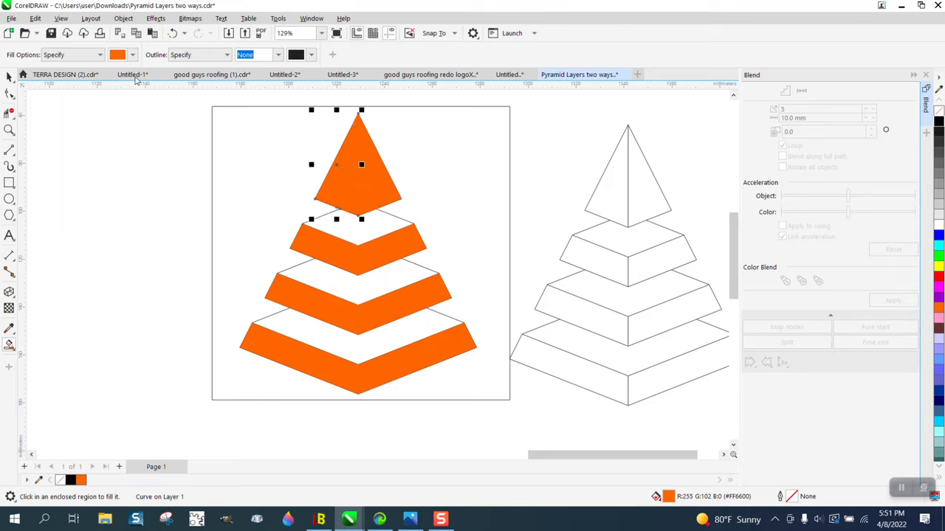
Set the Smart Fill colour to black and fill the top faces of the three lower tiers
{"action": "left_click", "coordinate": [132, 55]}
{"action": "left_click", "coordinate": [124, 112]}
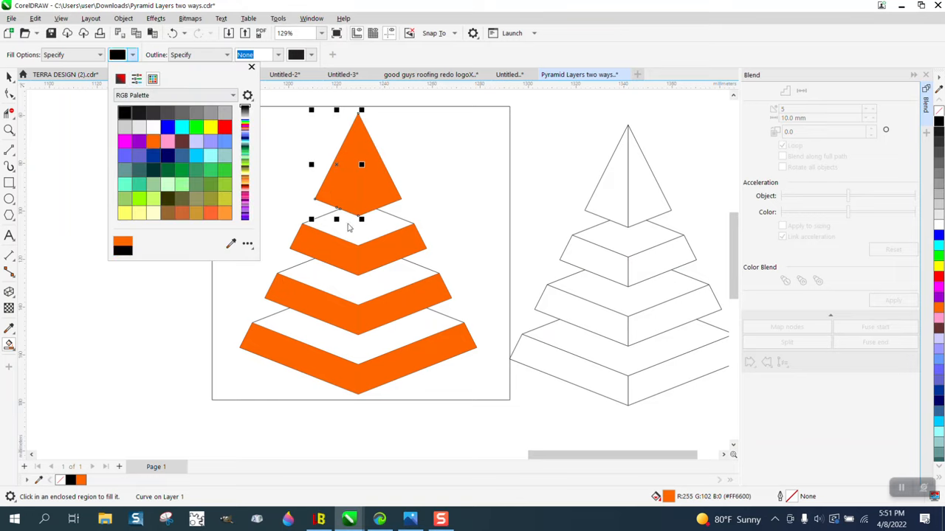
{"action": "left_click", "coordinate": [373, 229]}
{"action": "left_click", "coordinate": [373, 228]}
{"action": "left_click", "coordinate": [388, 282]}
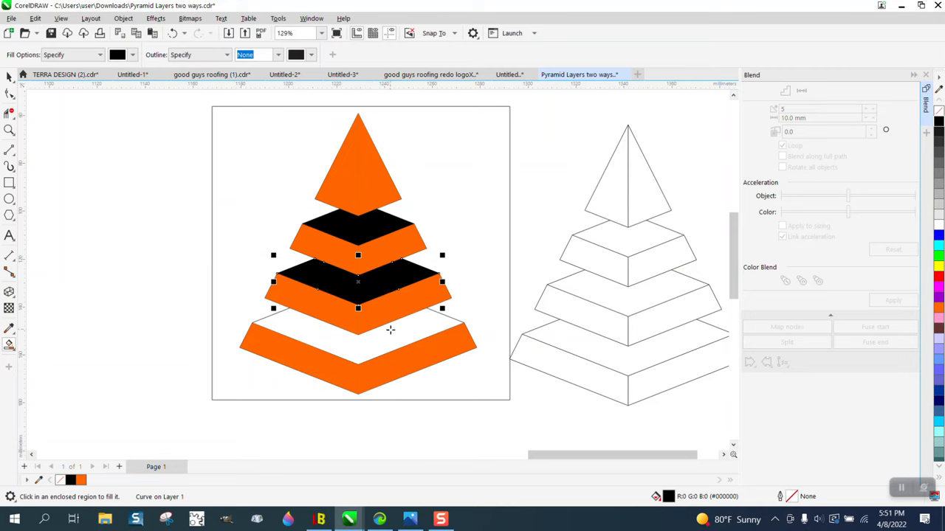
{"action": "left_click", "coordinate": [391, 331]}
Examine the coloured pyramid up close, checking the centre seams and outlines between the filled faces
{"action": "left_click", "coordinate": [9, 76]}
{"action": "scroll", "coordinate": [144, 206], "scroll_direction": "down", "scroll_amount": 1}
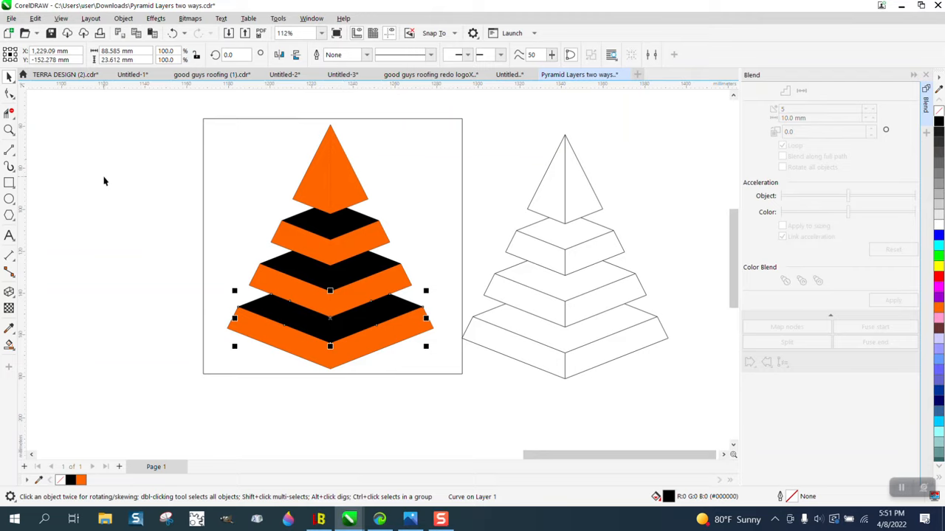
{"action": "left_click", "coordinate": [9, 130]}
{"action": "left_click_drag", "start_coordinate": [275, 138], "coordinate": [518, 373]}
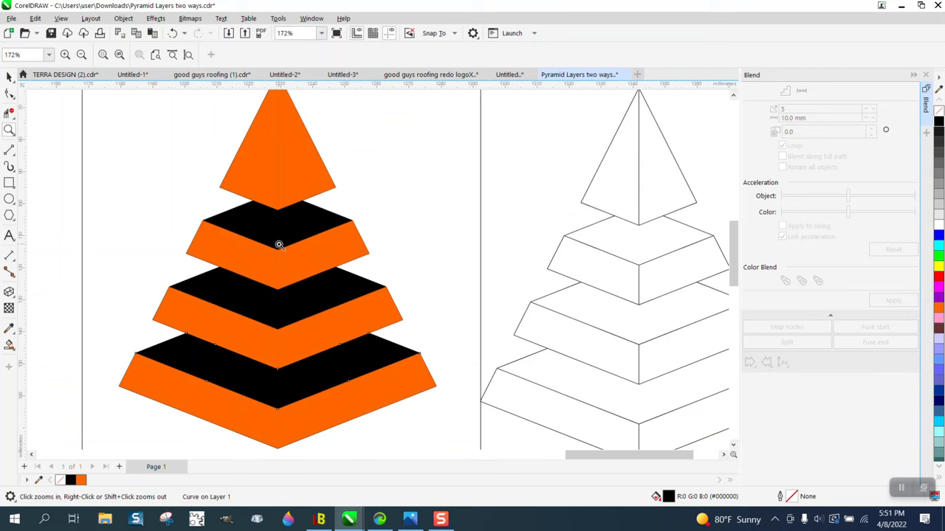
{"action": "left_click_drag", "start_coordinate": [276, 251], "coordinate": [311, 296]}
{"action": "scroll", "coordinate": [258, 277], "scroll_direction": "down", "scroll_amount": 3}
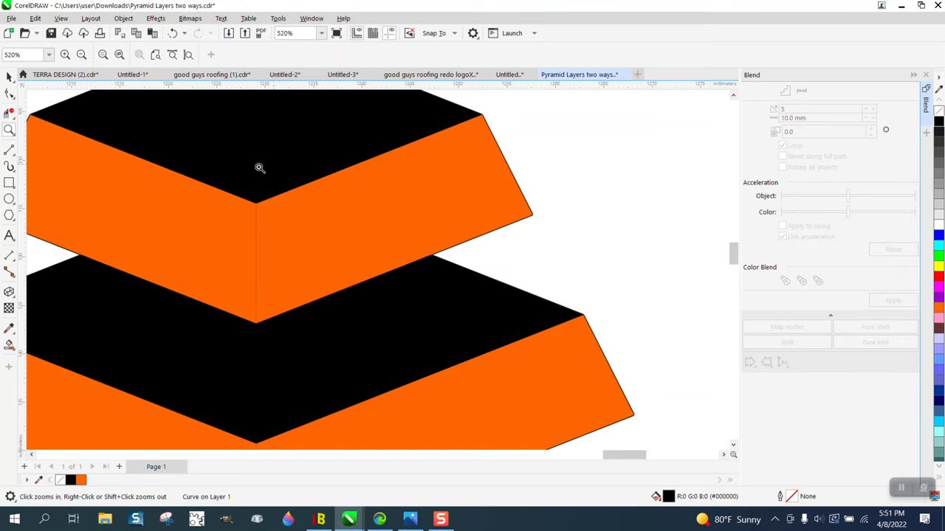
{"action": "scroll", "coordinate": [346, 126], "scroll_direction": "down", "scroll_amount": 2}
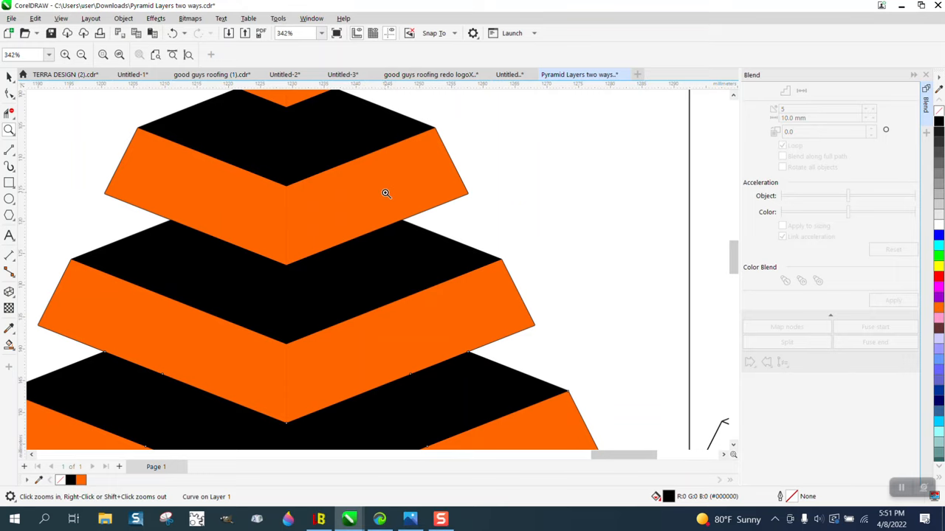
{"action": "scroll", "coordinate": [385, 192], "scroll_direction": "down", "scroll_amount": 3}
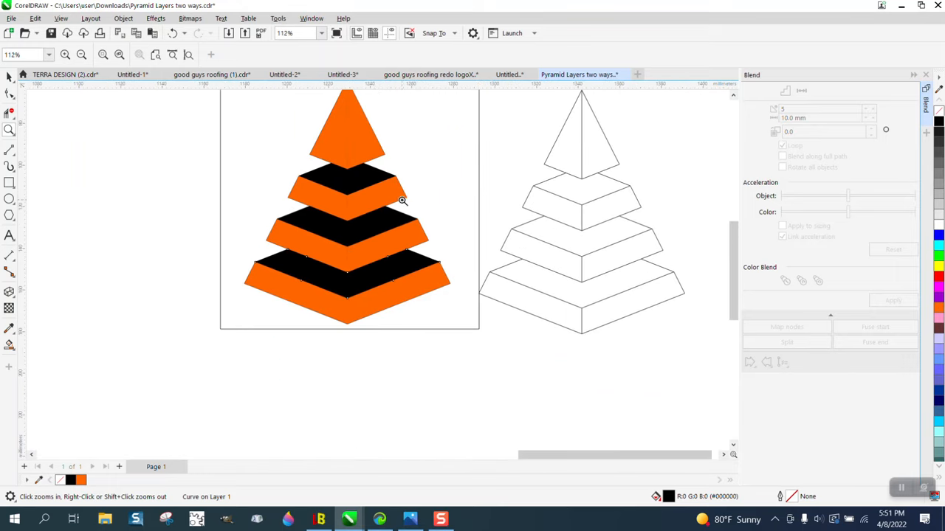
Delete the rectangle surrounding the coloured pyramid
{"action": "left_click", "coordinate": [9, 77]}
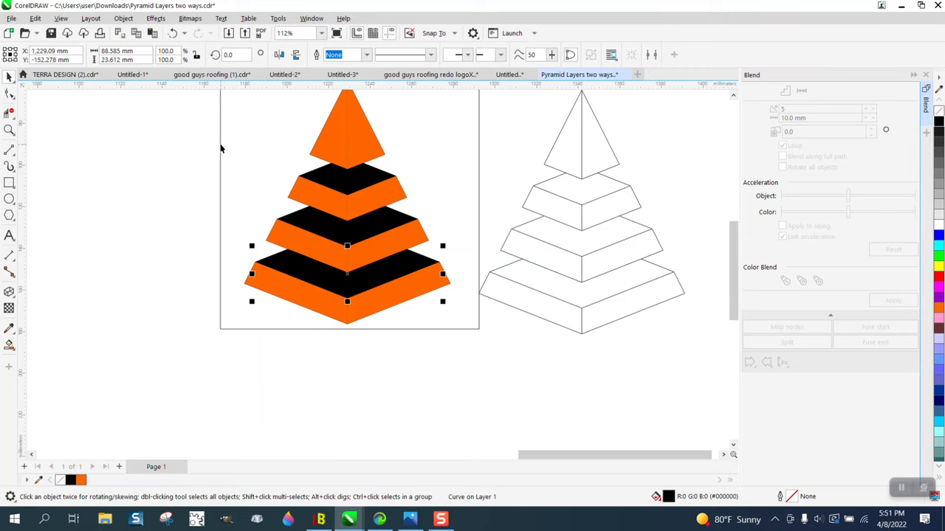
{"action": "left_click", "coordinate": [221, 141]}
{"action": "key", "text": "Delete"}
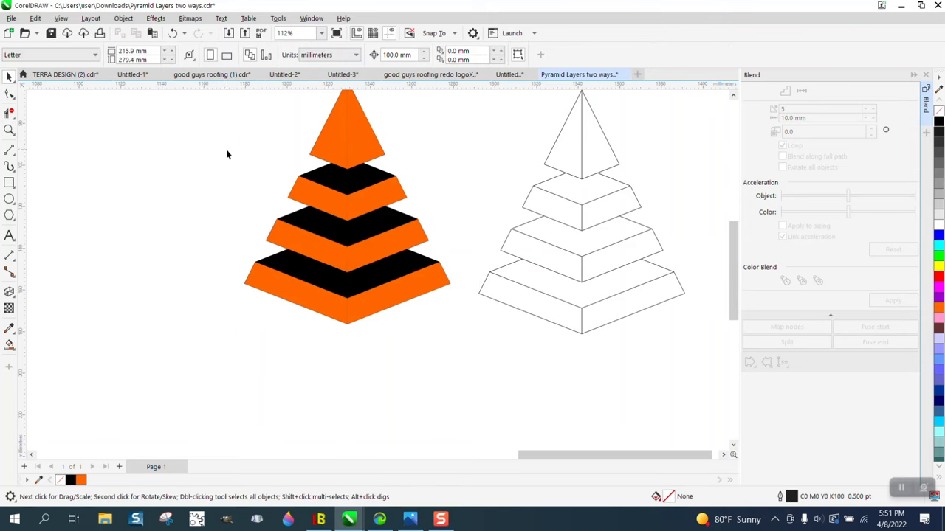